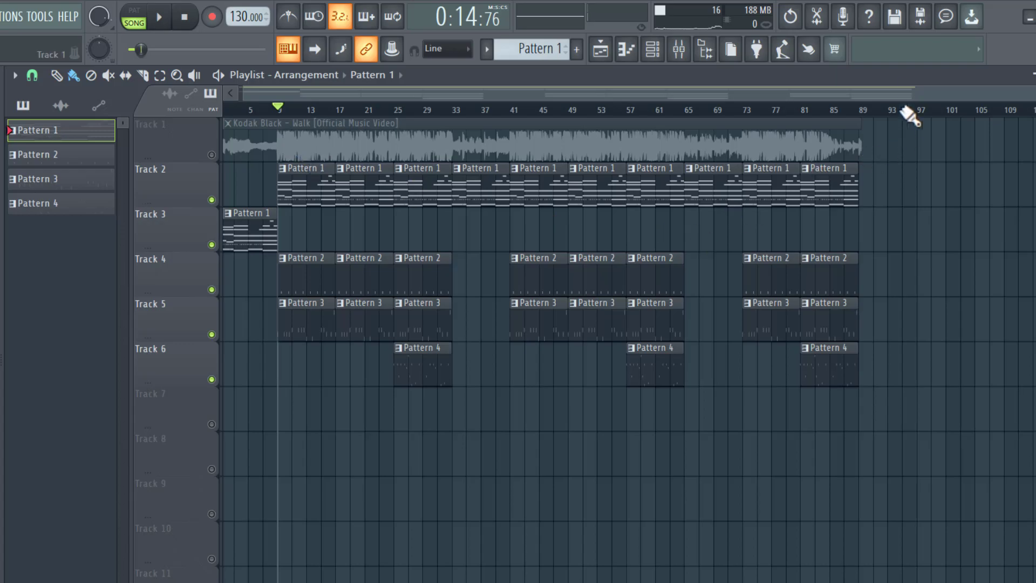
Show the channel rack and mixer, and cut the Metro HI-HAT 7 notes out of Pattern 1.
key(F6)
key(F9)
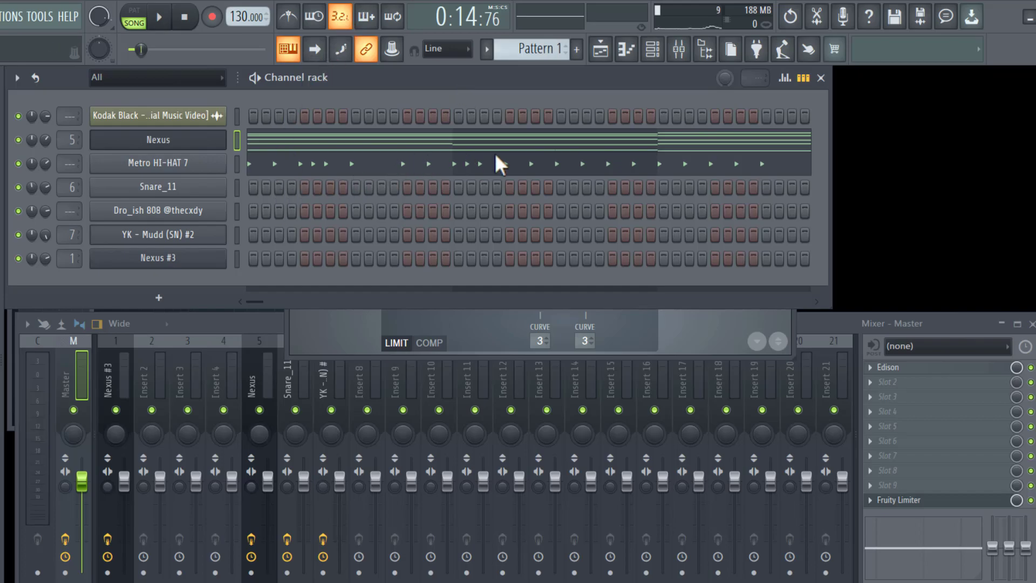
click(237, 163)
key(ctrl+x)
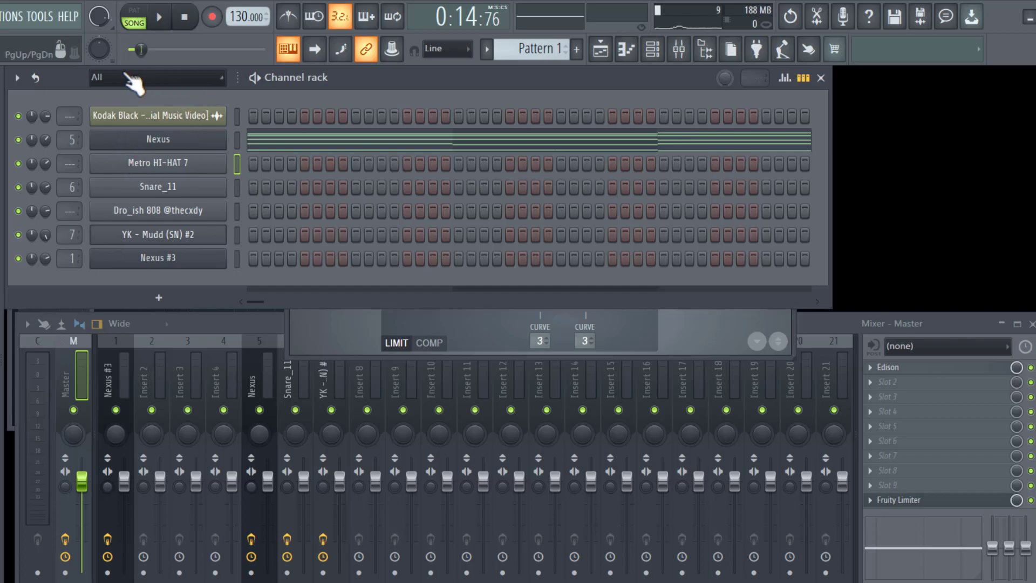
Play Pattern 1 on its own and view the Nexus melody notes in the piano roll.
click(132, 16)
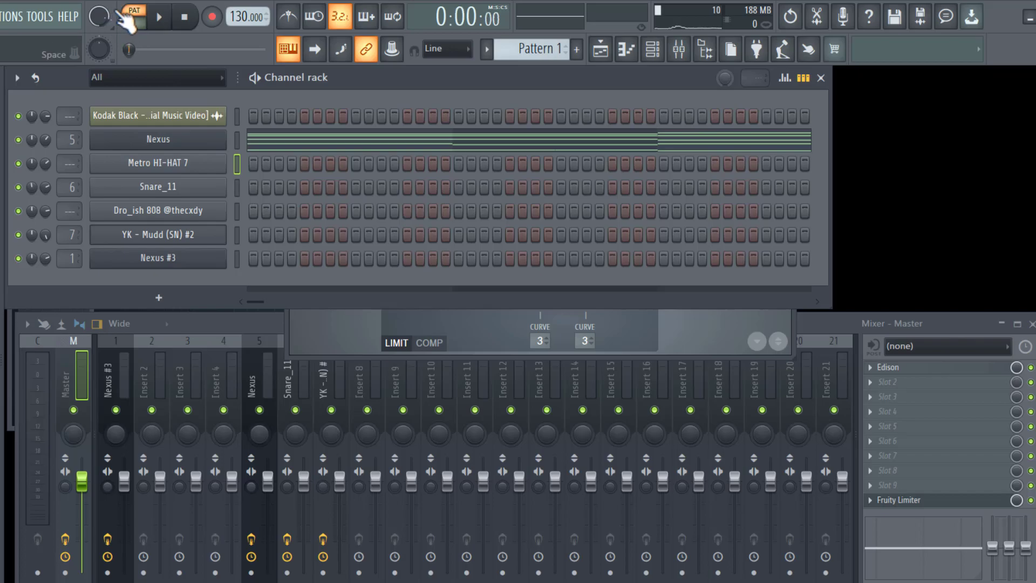
key(space)
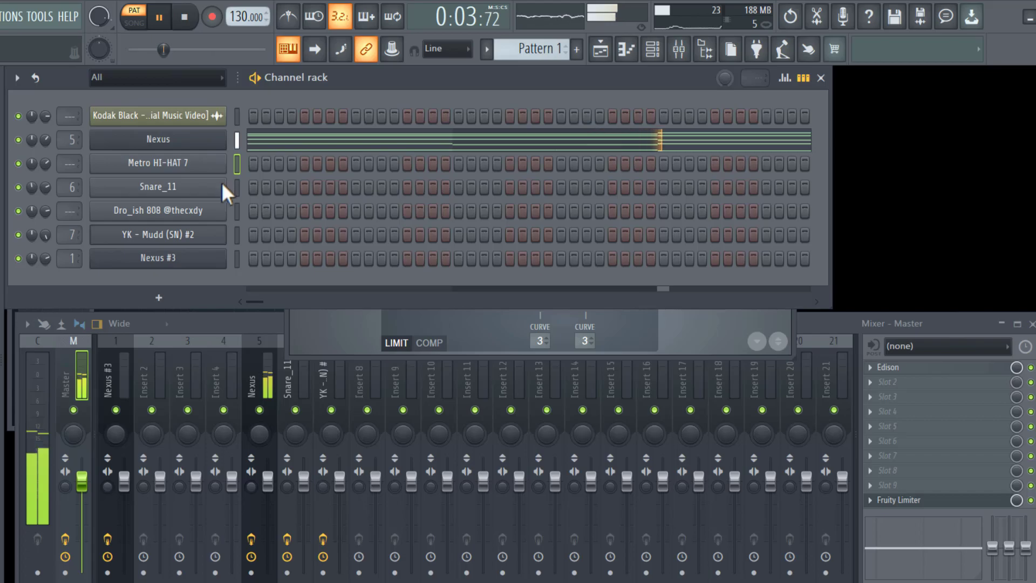
click(266, 140)
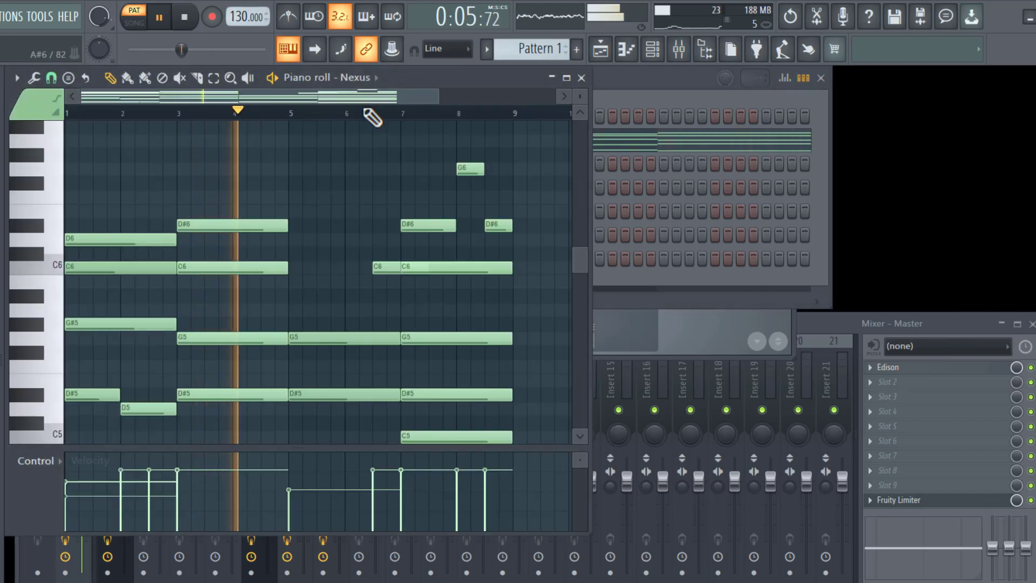
scroll(370, 112, down, 2)
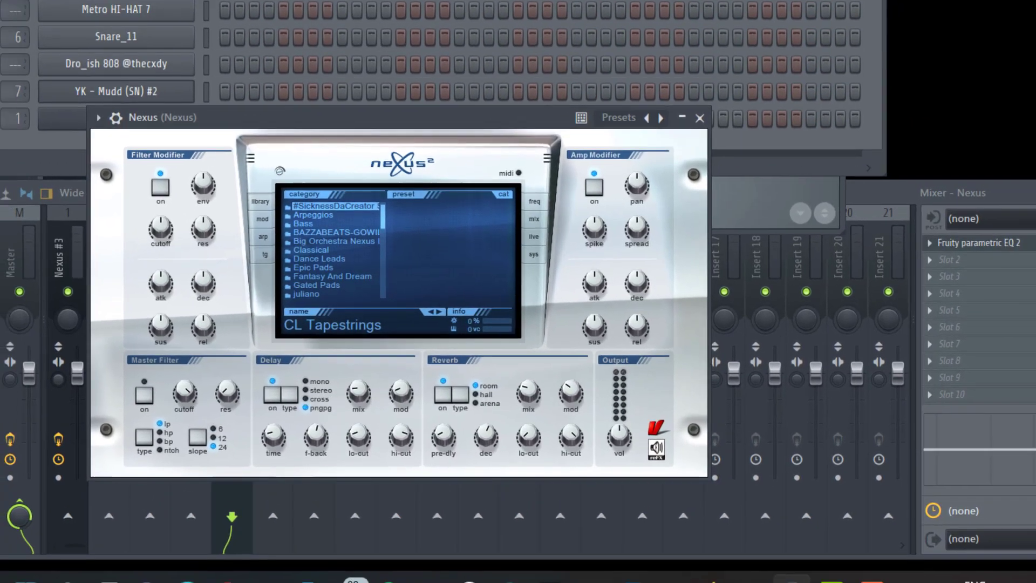
Inspect the Fruity parametric EQ 2 curve on the Nexus mixer track, and return to the channel rack and mixer.
click(279, 74)
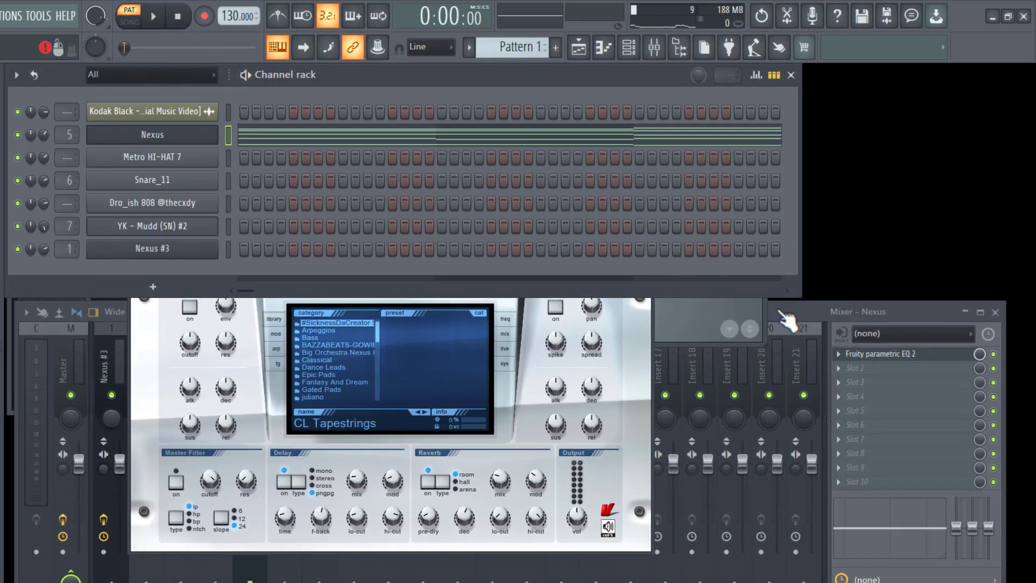
click(881, 354)
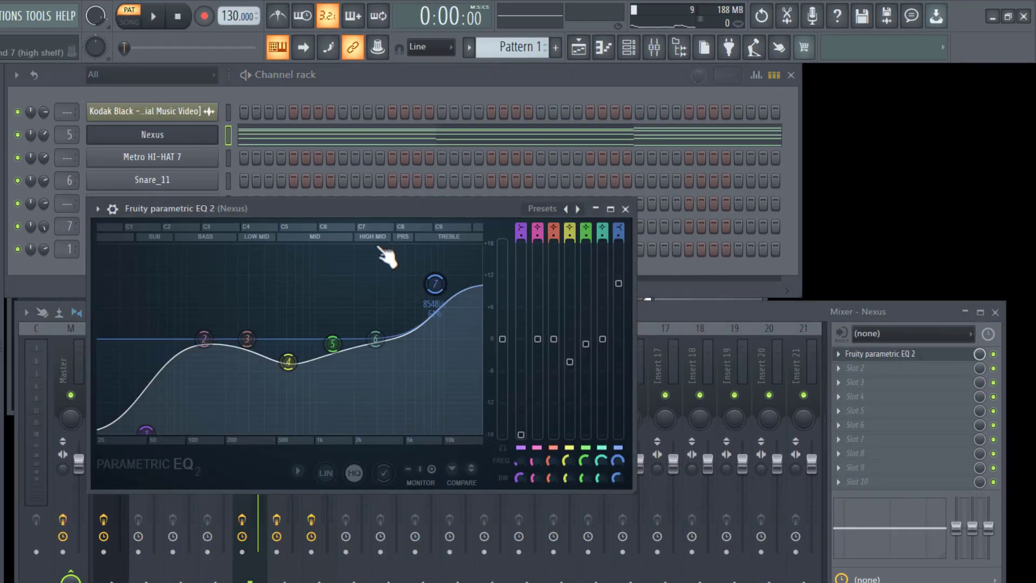
click(284, 89)
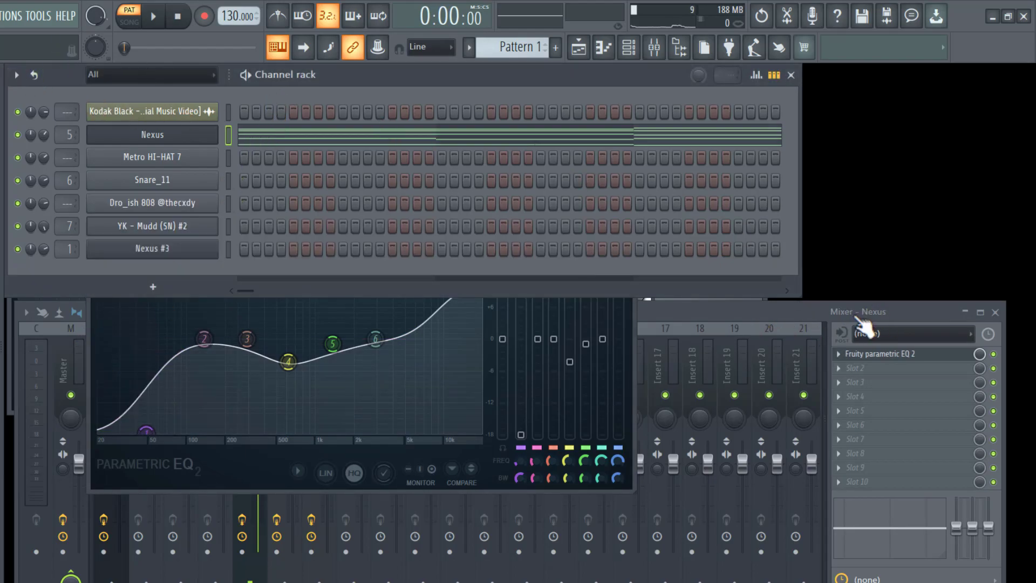
click(854, 320)
key(space)
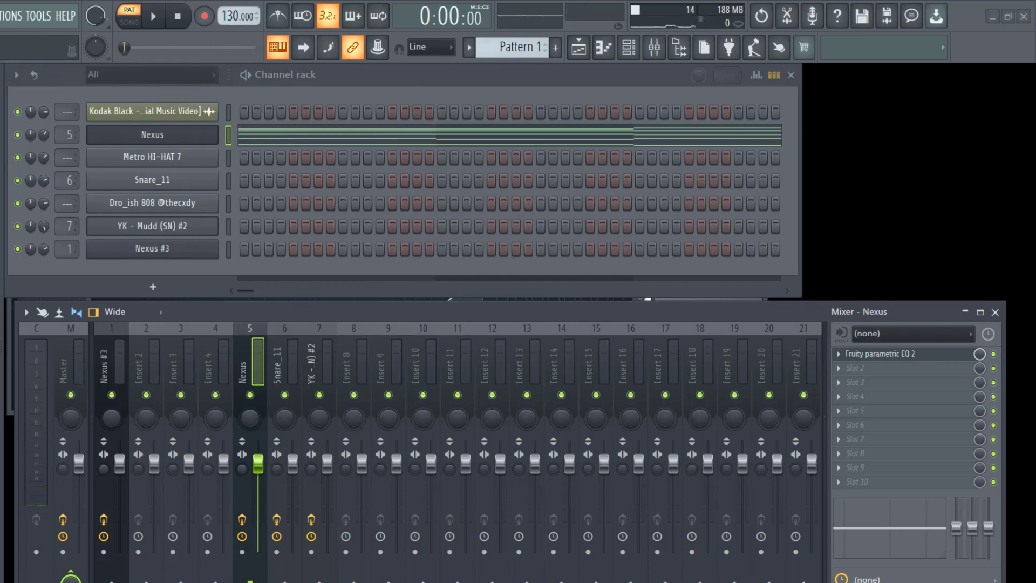
Create Pattern 5 with the cut Metro HI-HAT 7 notes pasted in, and check it in the playlist.
click(1, 16)
click(2, 45)
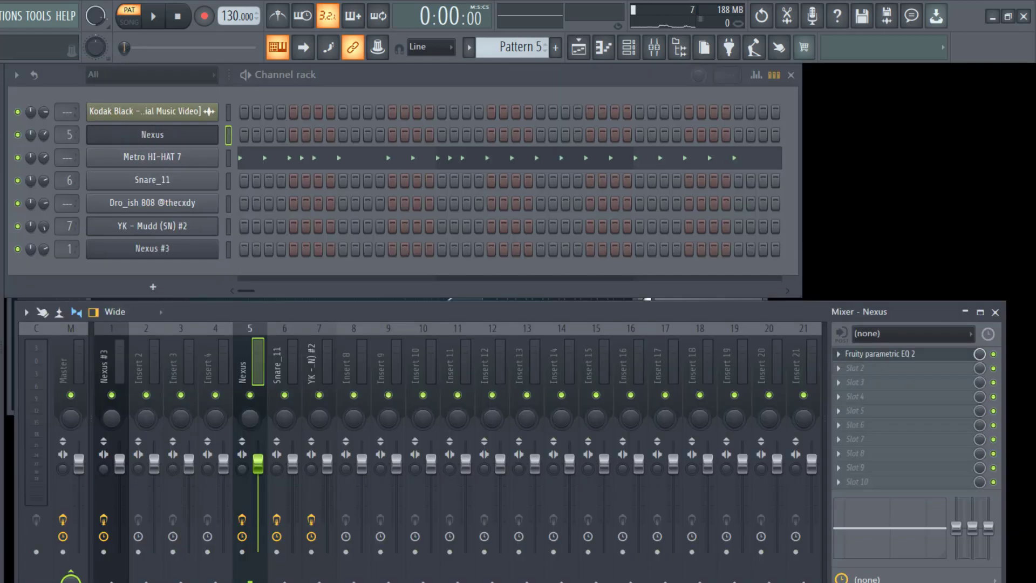
click(0, 16)
click(2, 47)
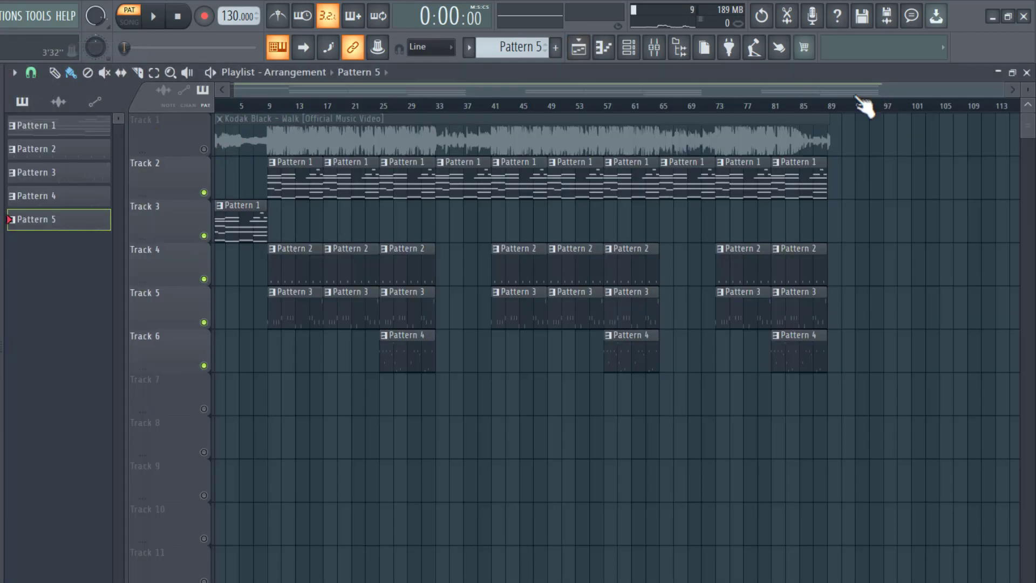
click(1026, 72)
View the Metro HI-HAT 7 notes of Pattern 5 in the piano roll and play the pattern through.
click(284, 150)
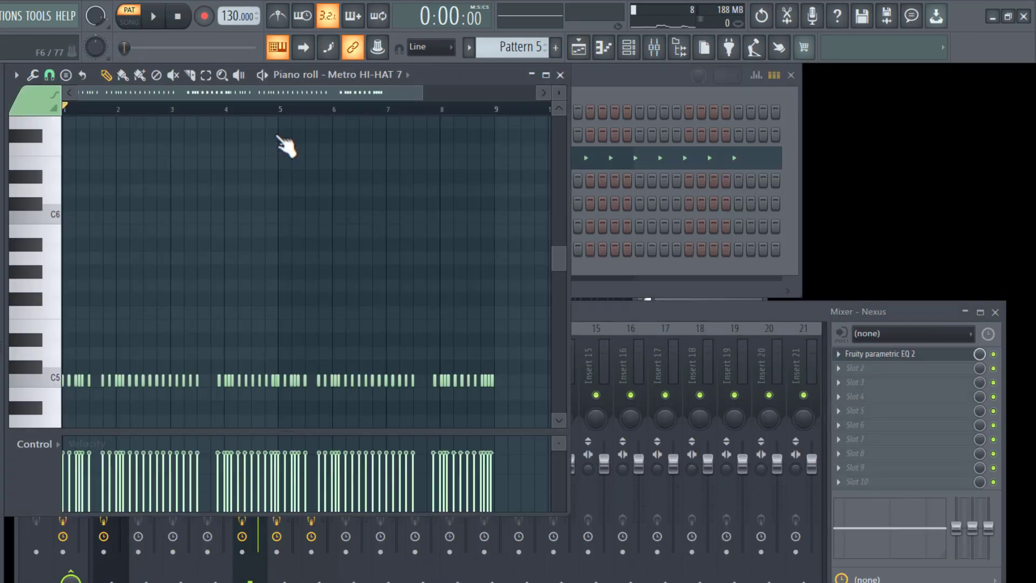
scroll(231, 213, down, 3)
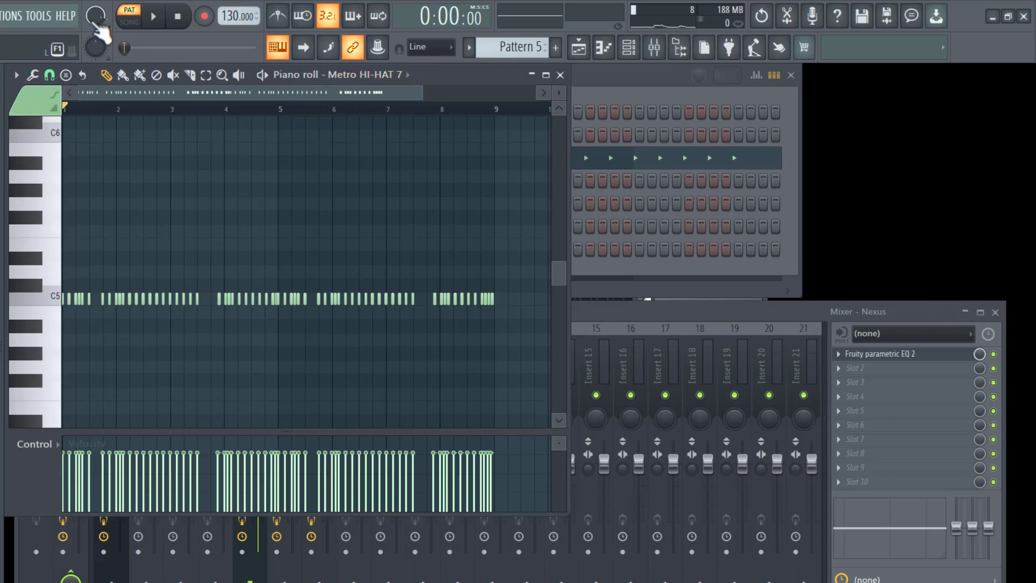
key(space)
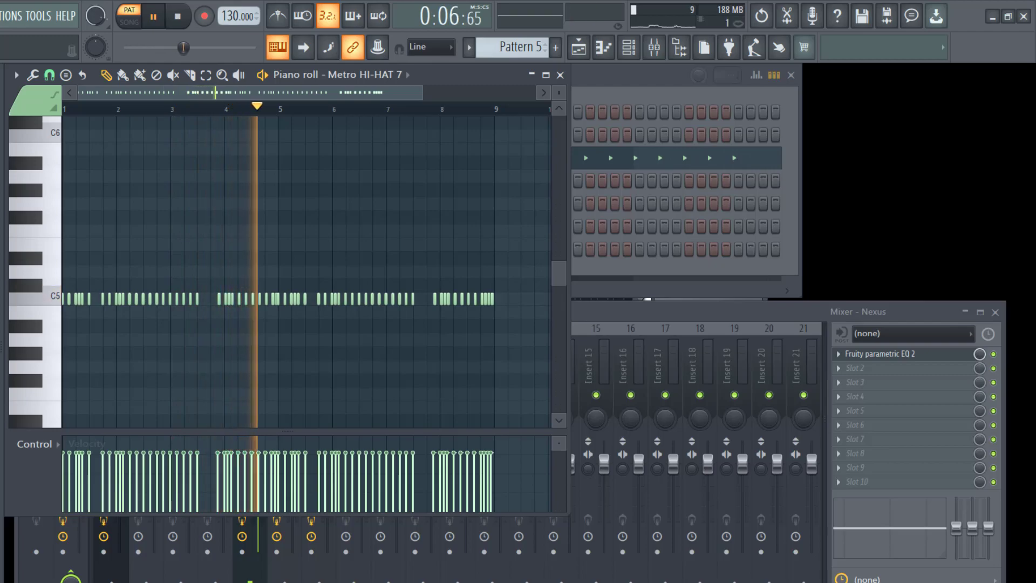
key(space)
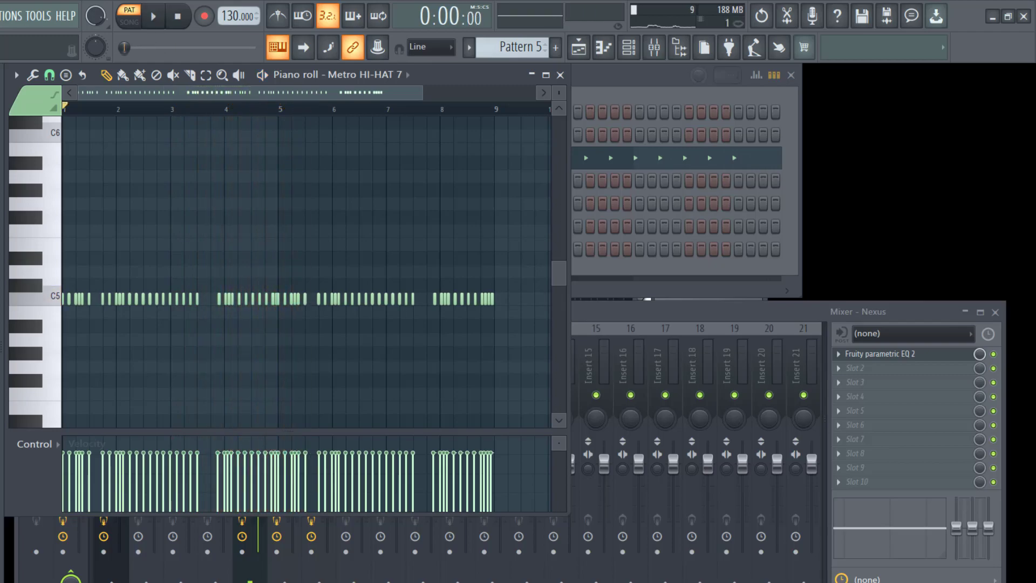
Solo Track 2 in the playlist and place a Pattern 5 clip on Track 6 at bar 9.
key(alt+v)
key(Return)
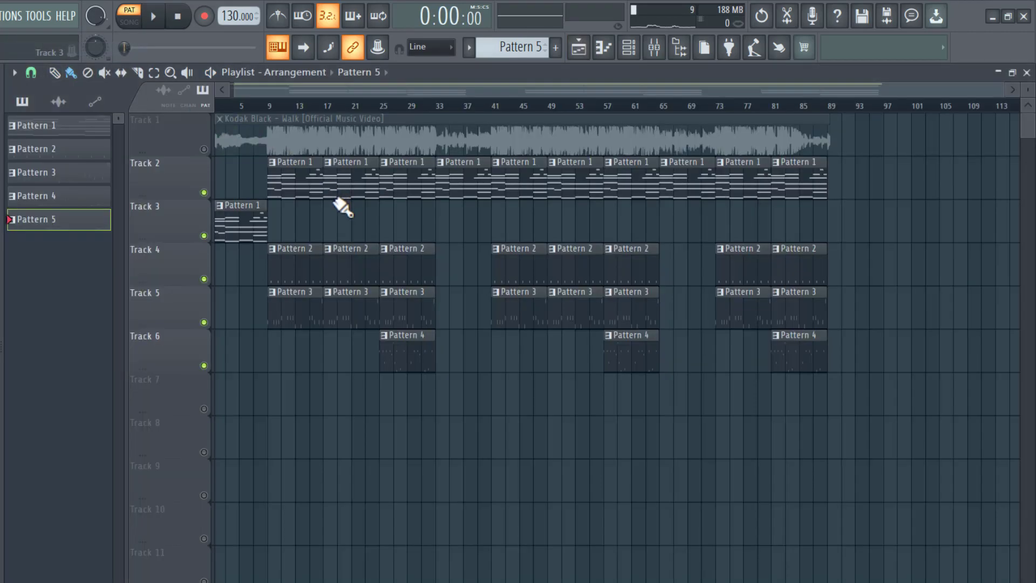
ctrl+click(161, 171)
click(228, 314)
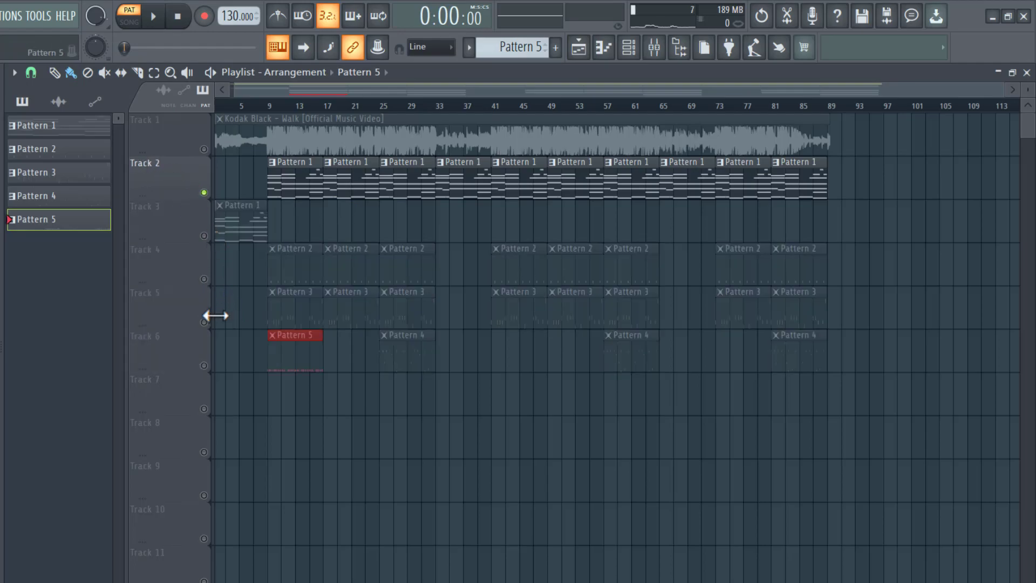
Unmute Track 6 and play the song from bar 9 to hear the melody with the hi-hats.
click(204, 365)
key(space)
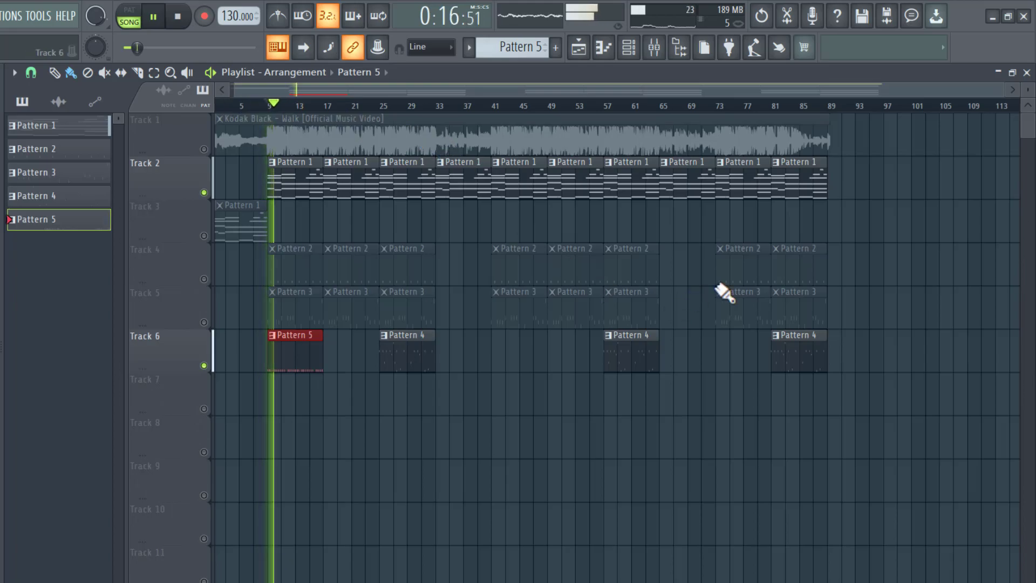
right_click(881, 70)
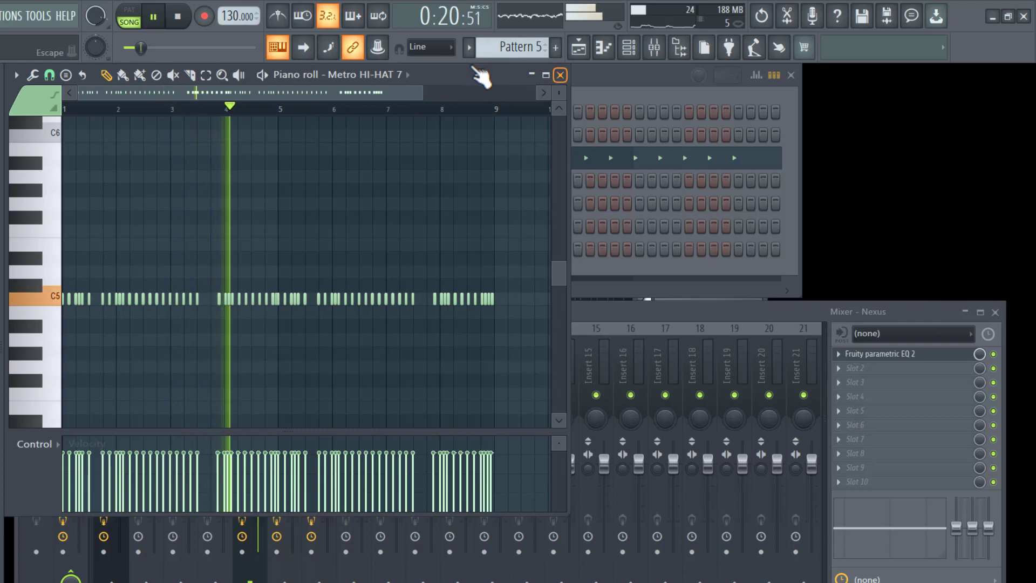
key(F7)
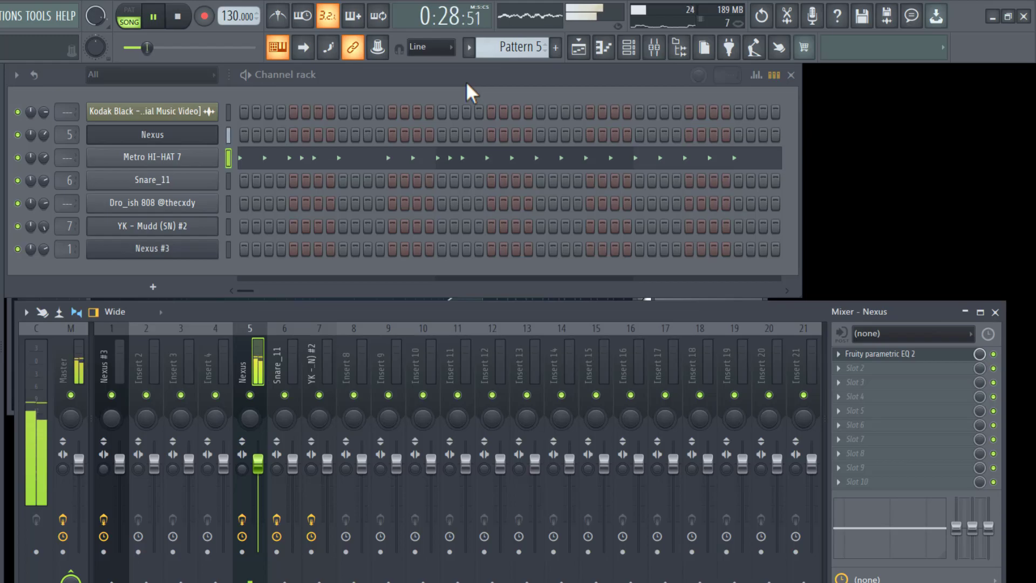
key(space)
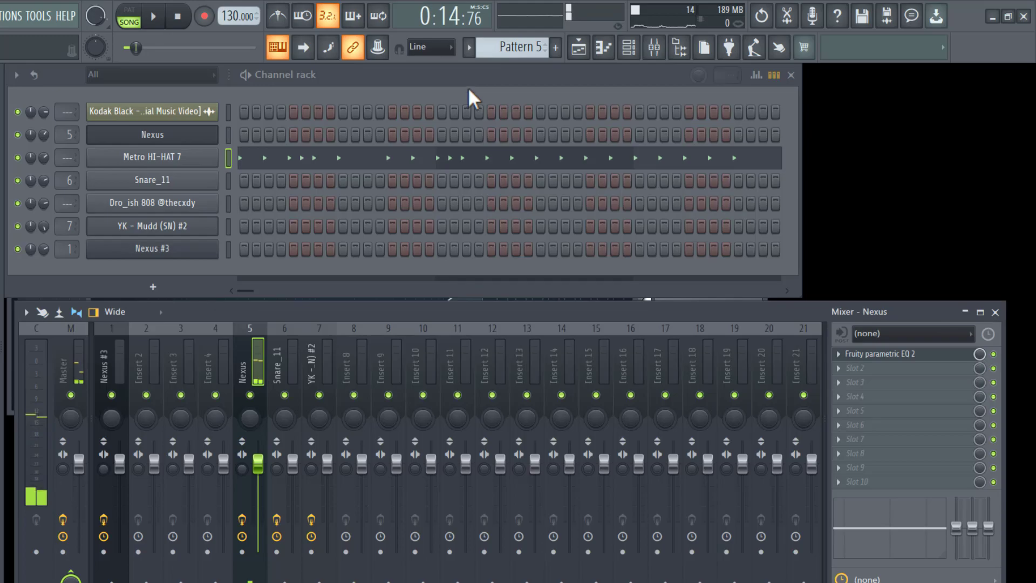
Switch to Pattern 2, play it on its own and view the Snare_11 notes in the piano roll.
key(KP_Add)
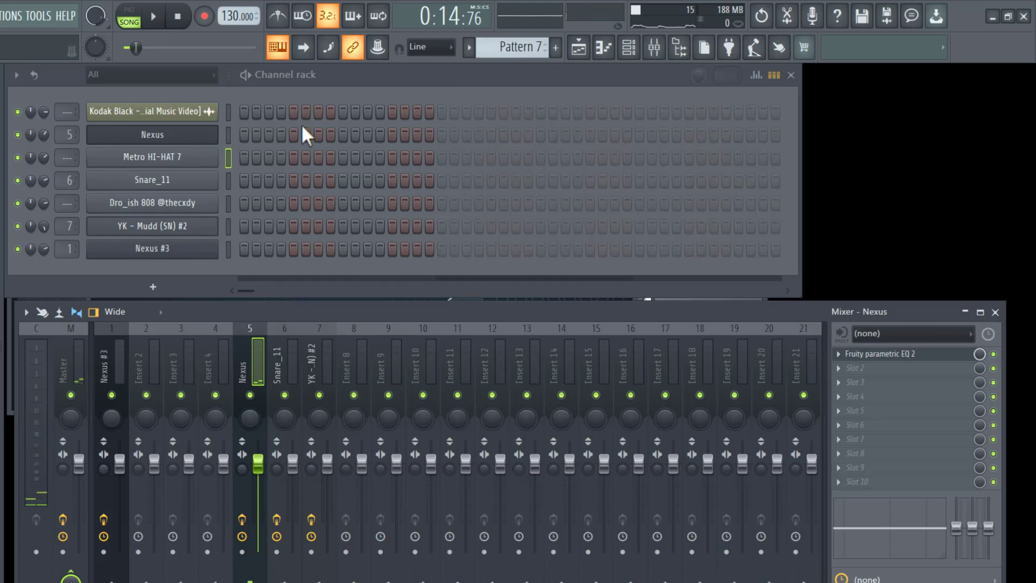
key(KP_Subtract)
key(KP_Subtract)
key(KP_Subtract)
key(KP_Subtract)
key(KP_Subtract)
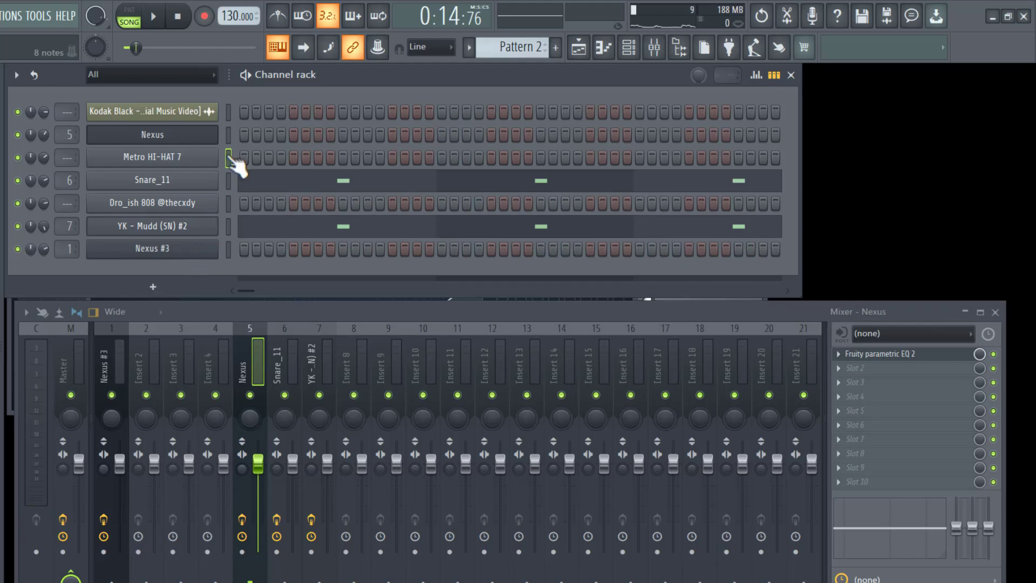
click(115, 24)
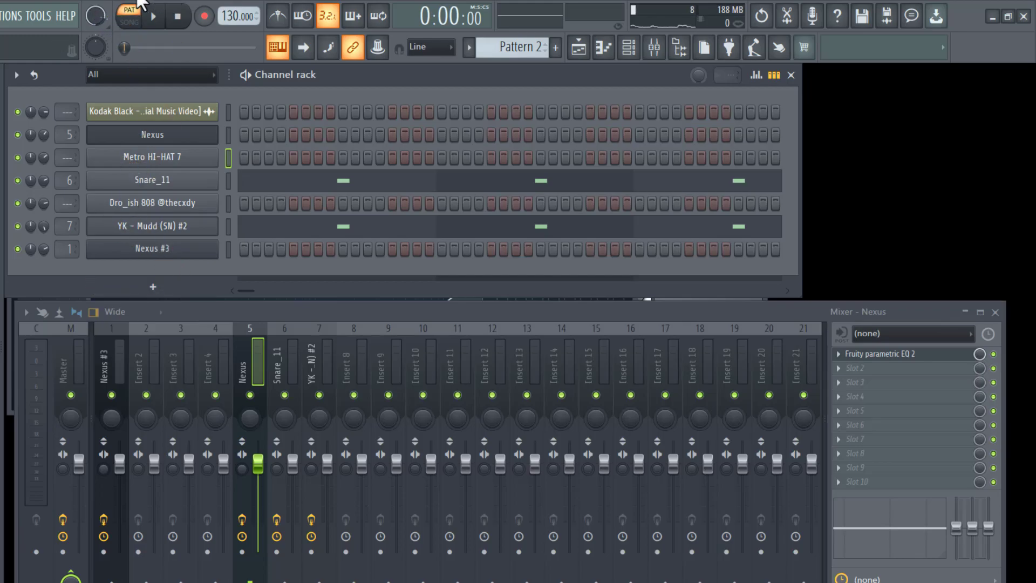
key(space)
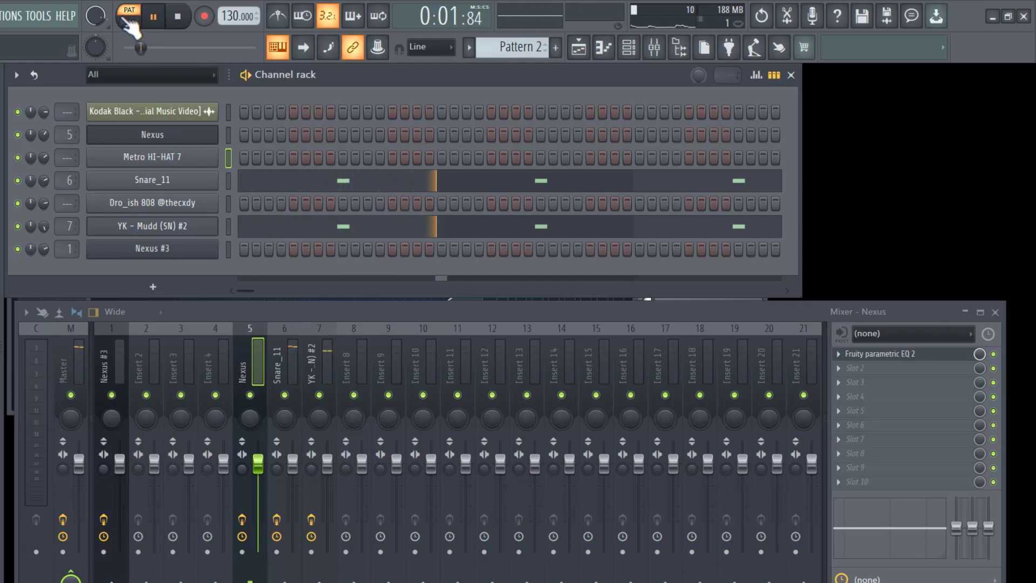
click(295, 179)
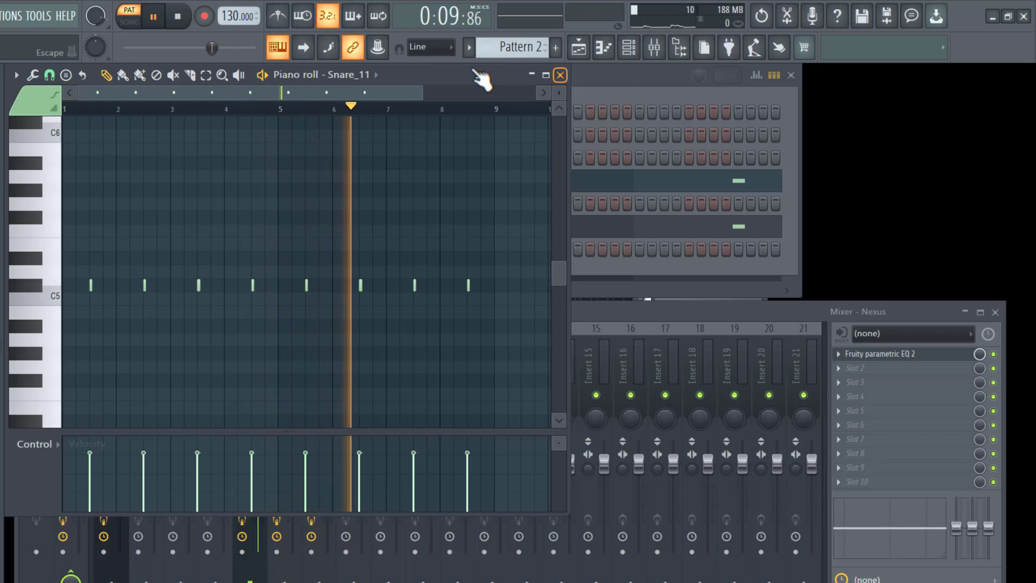
click(560, 75)
key(space)
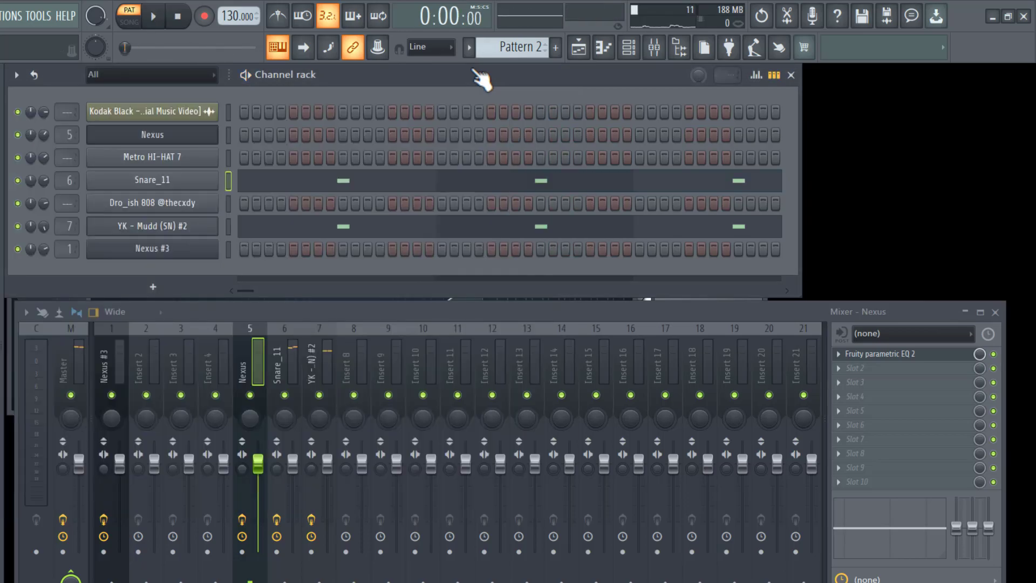
Unmute Track 4 in the playlist and play the song from bar 9 with the snares added.
click(129, 22)
click(1, 16)
click(16, 47)
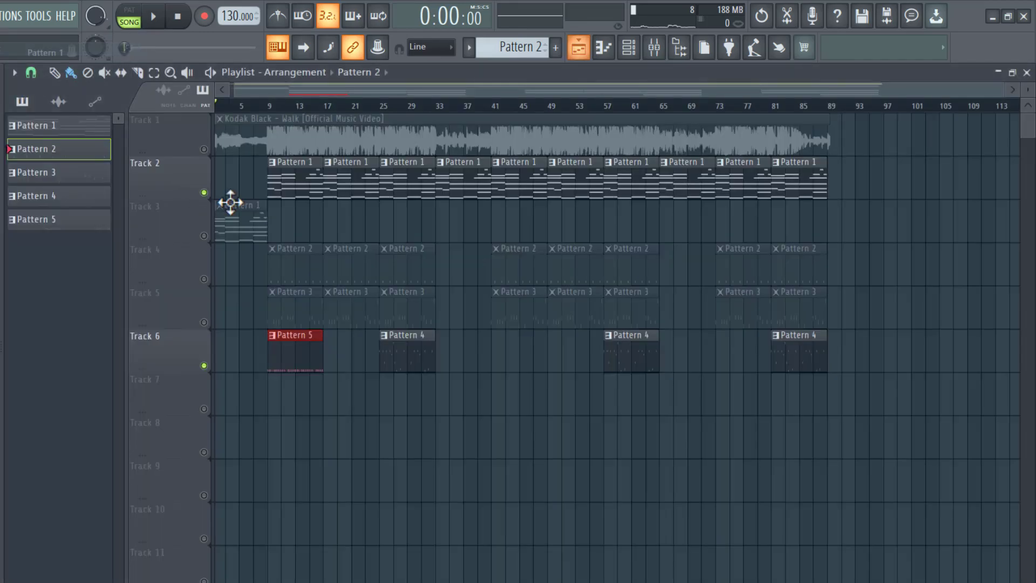
click(168, 251)
key(space)
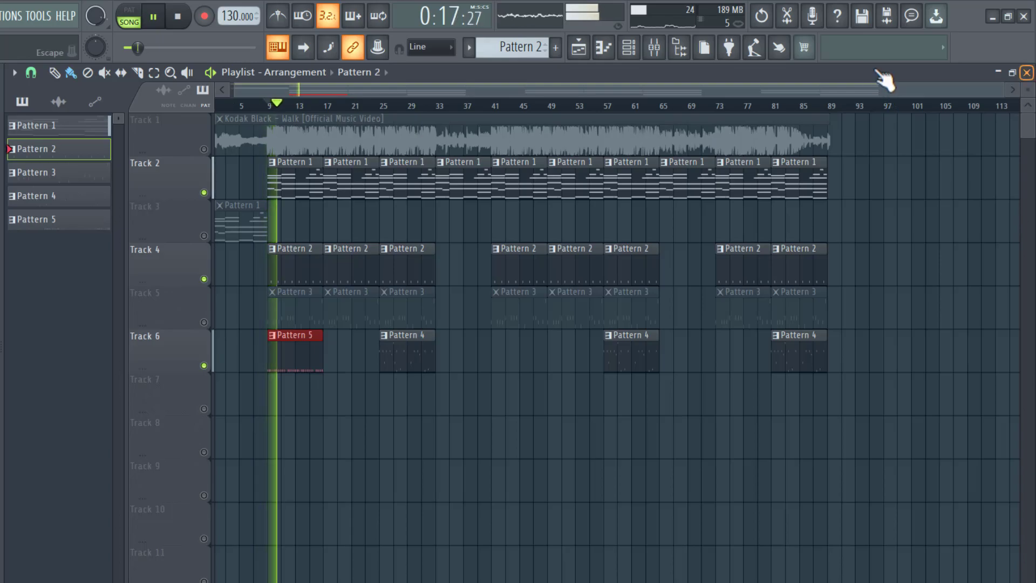
key(F5)
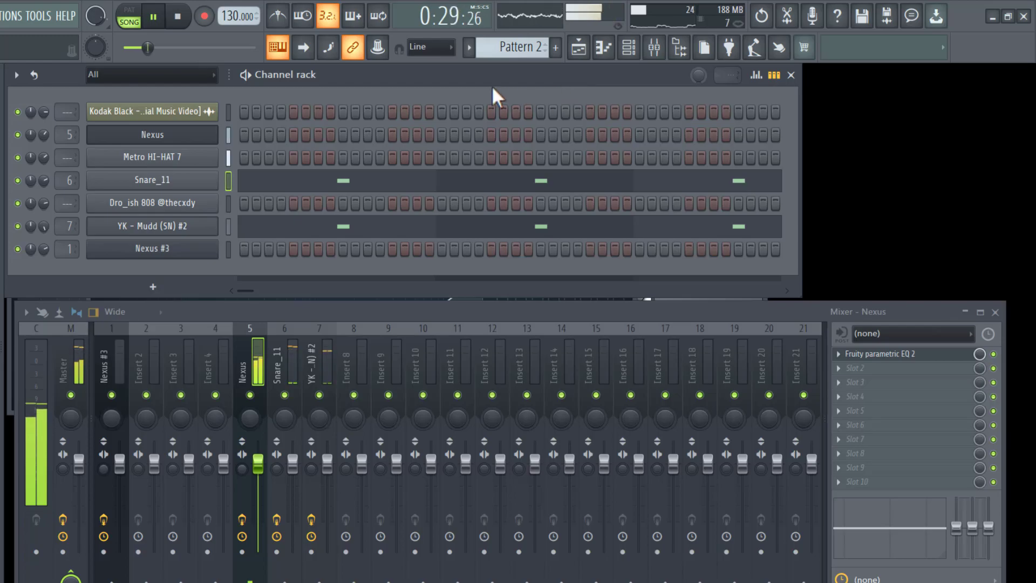
key(space)
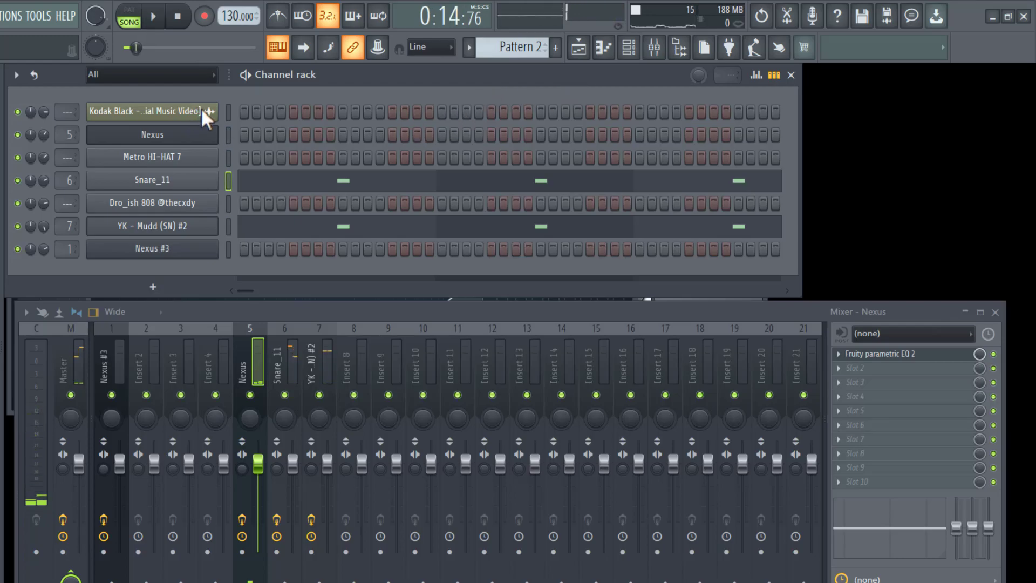
key(KP_Add)
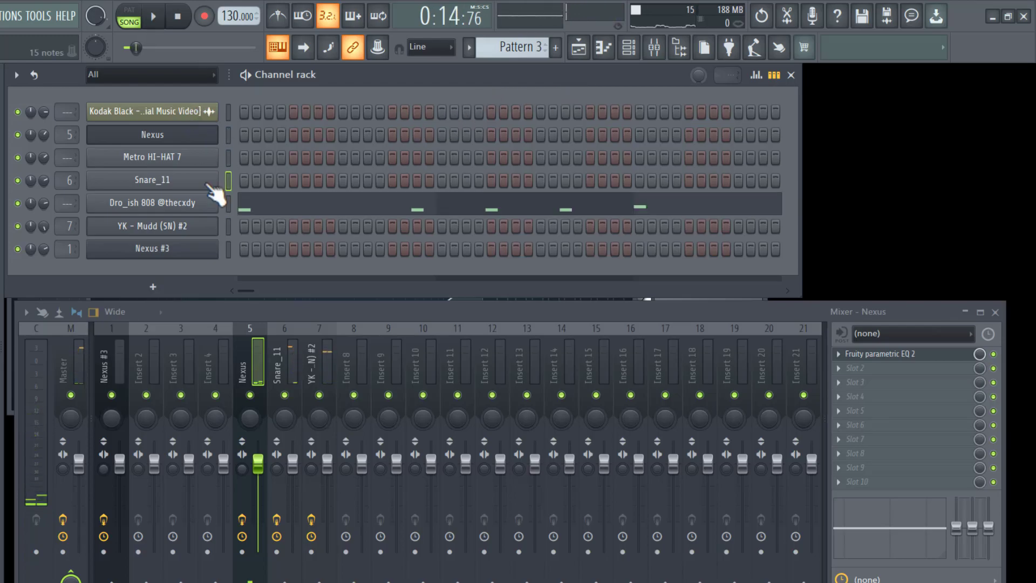
click(256, 193)
drag(423, 93, 243, 93)
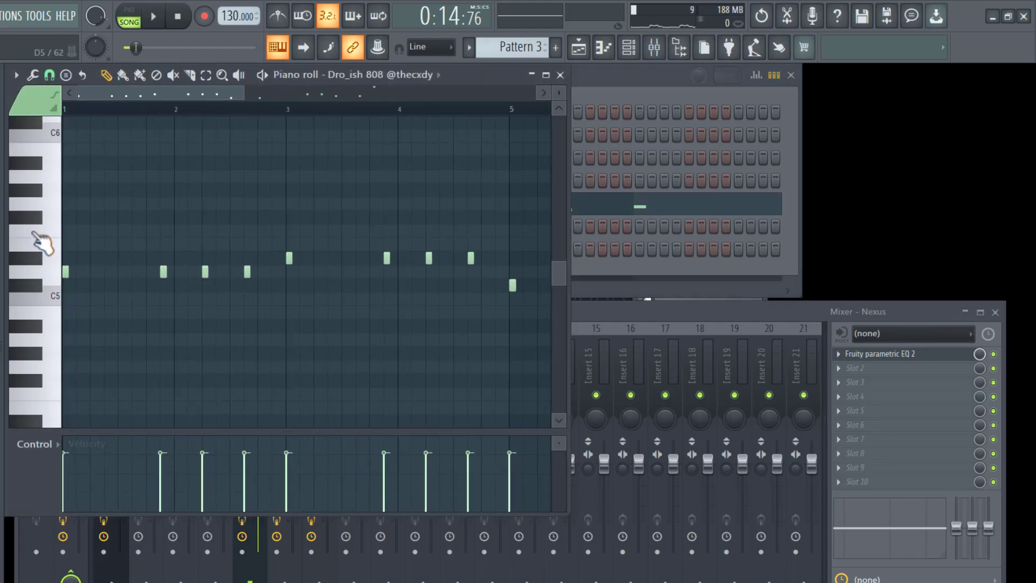
click(129, 16)
key(space)
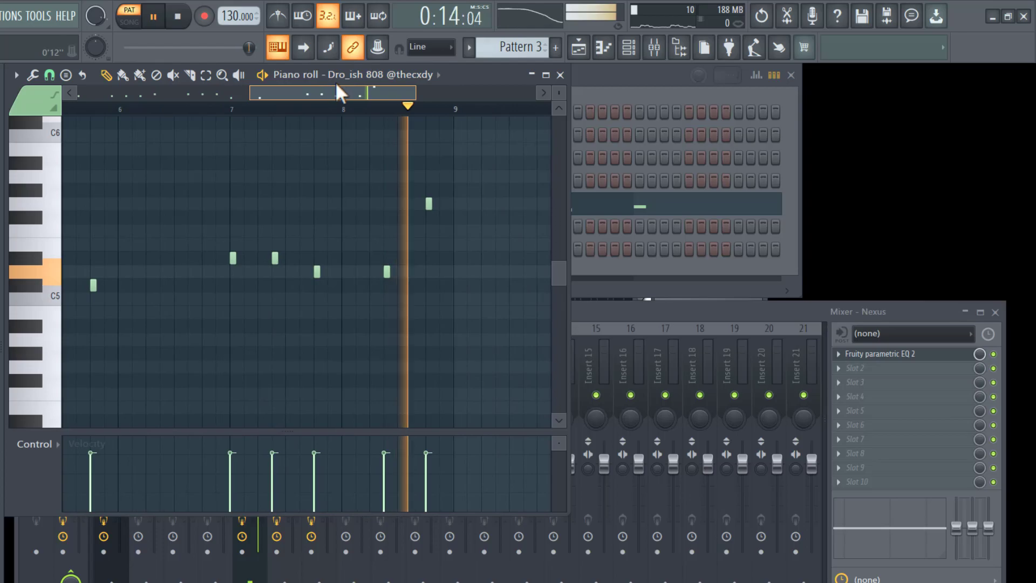
Stop the pattern, unmute Track 5 in the playlist, and play the song from bar 9 with the 808s added.
key(space)
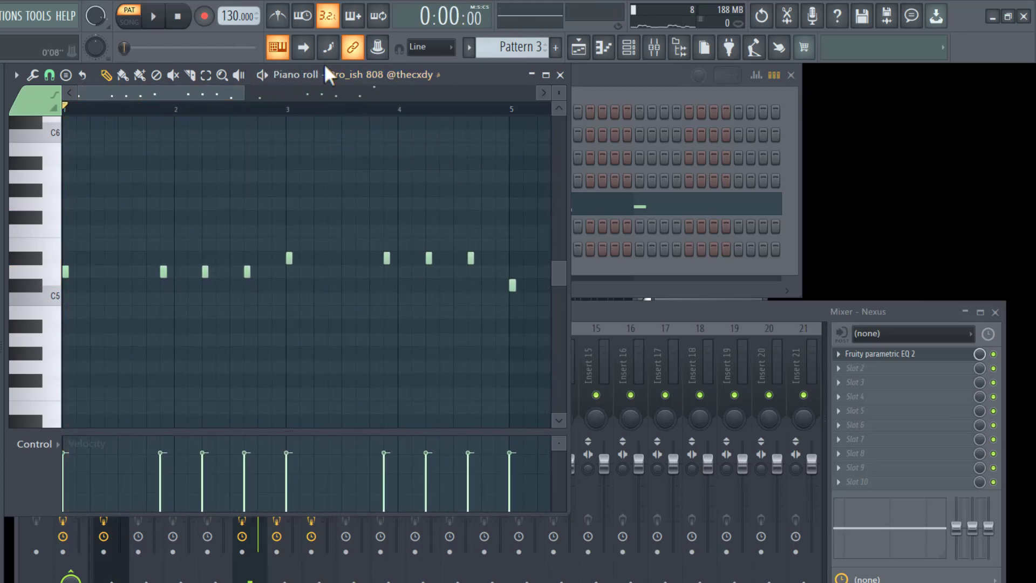
key(F6)
click(0, 16)
click(2, 47)
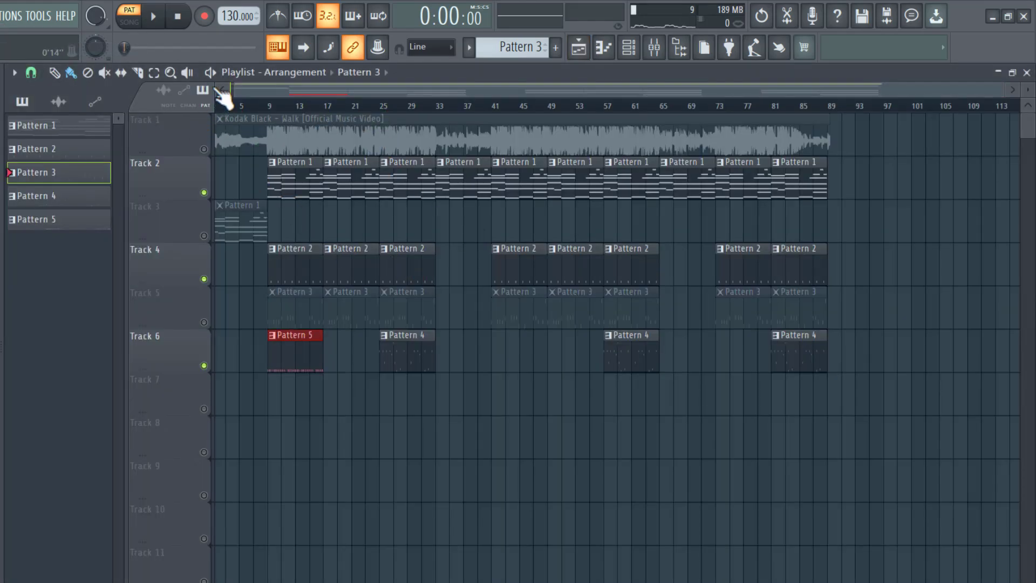
key(l)
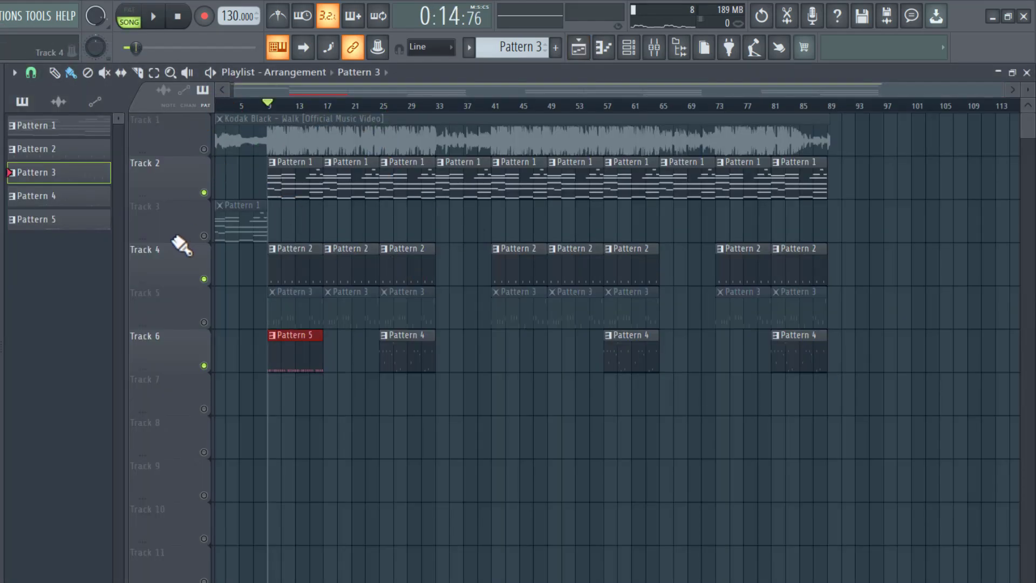
click(170, 294)
key(space)
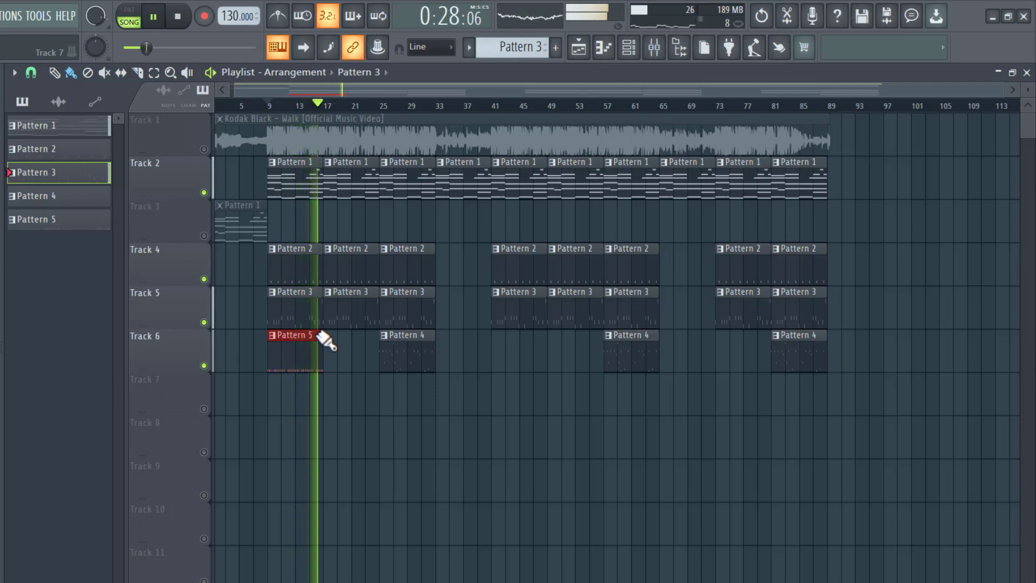
key(space)
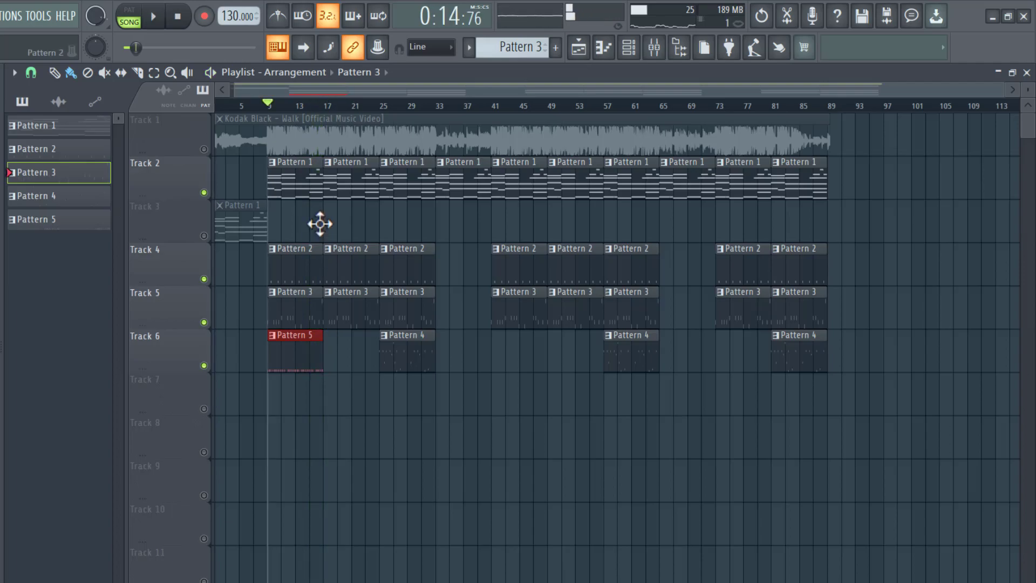
Place a copy of the Pattern 5 clip on Track 7 at bar 25 and open Pattern 4's Nexus #3 notes.
click(291, 352)
click(387, 384)
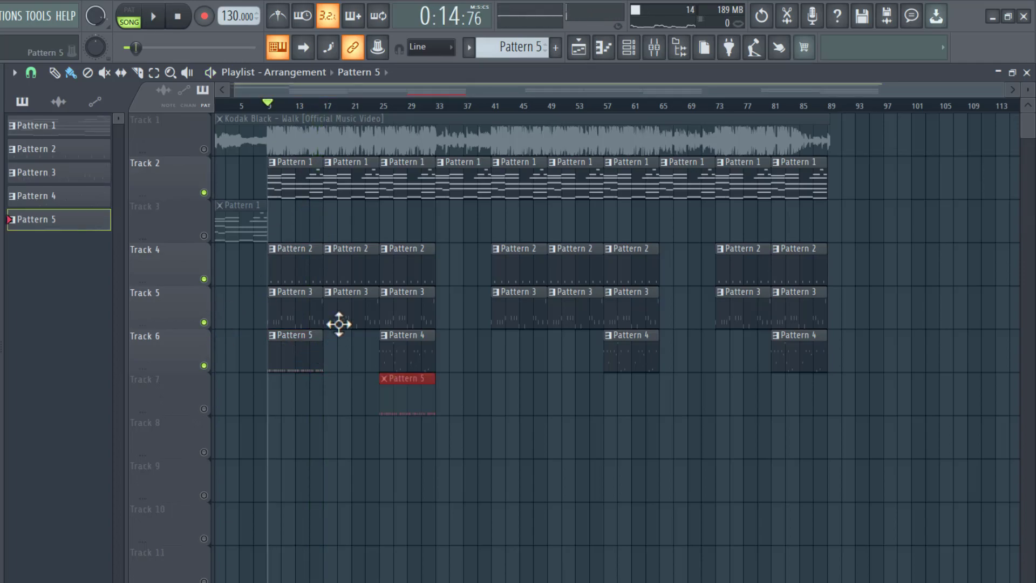
drag(234, 90, 121, 92)
scroll(193, 199, up, 5)
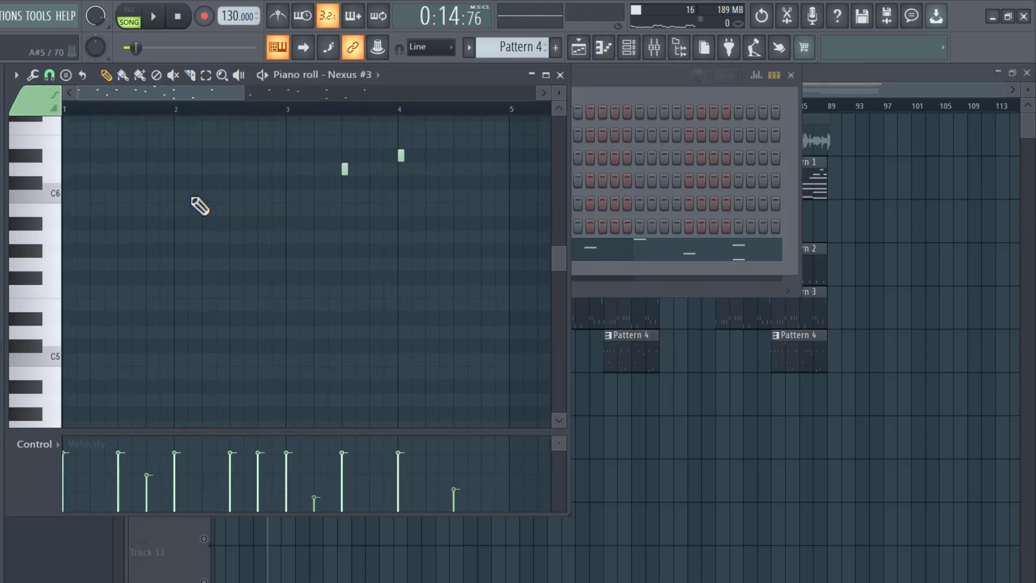
key(F6)
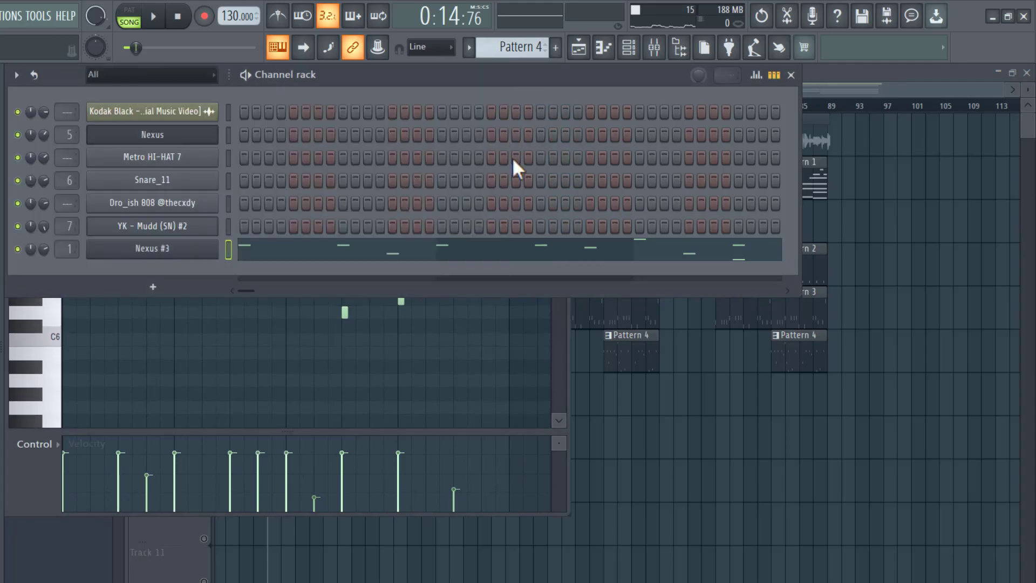
Unmute Track 7 in the playlist and play the song from bar 25 with Patterns 4 and 5 included.
key(F5)
click(318, 100)
key(space)
key(space)
key(space)
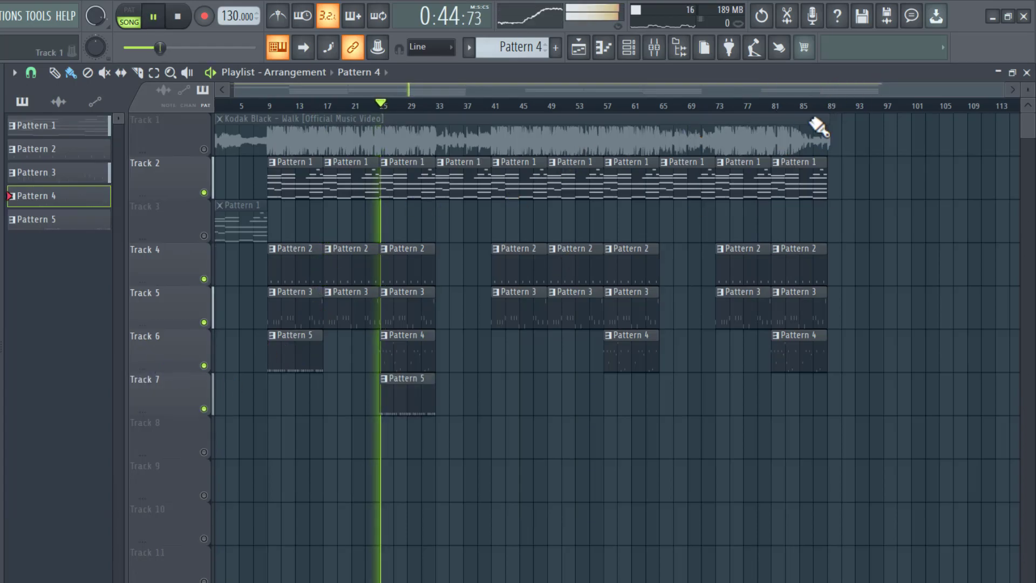
Examine Pattern 4's Nexus #3 notes in the piano roll through to bar 9 while the song plays from bar 25.
key(Escape)
key(F7)
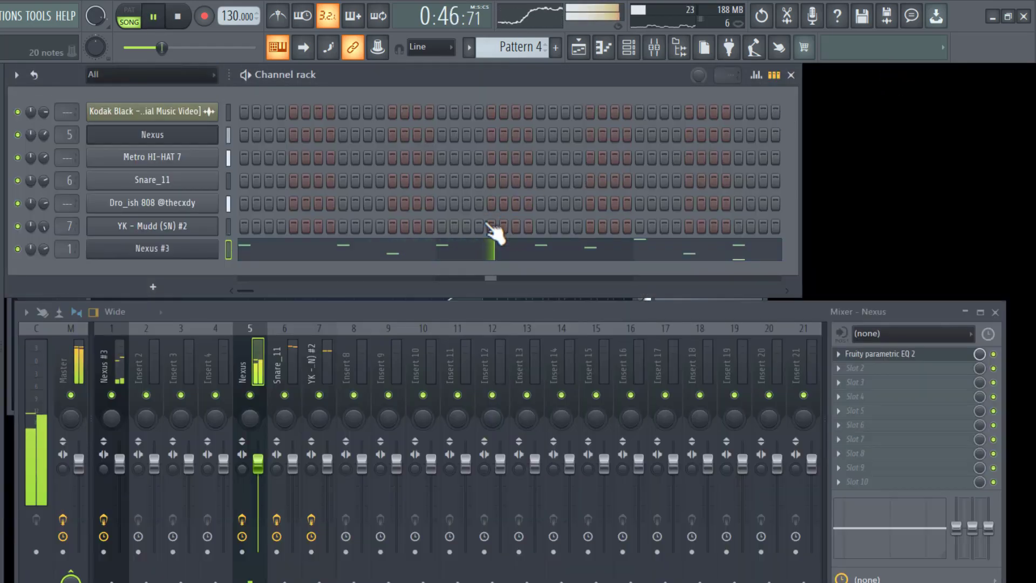
key(F7)
scroll(336, 206, up, 3)
key(space)
key(space)
scroll(108, 136, up, 9)
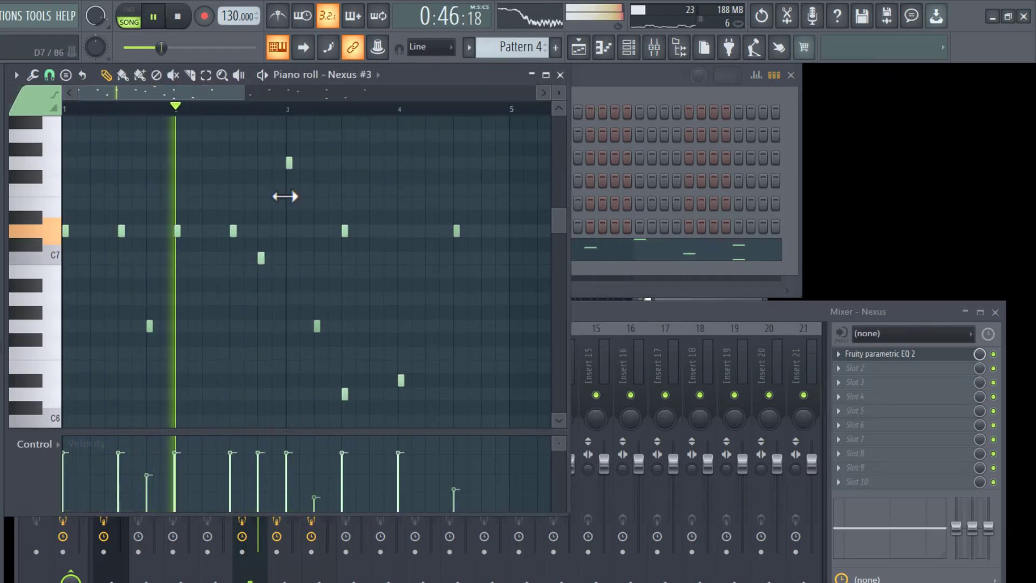
scroll(324, 232, down, 3)
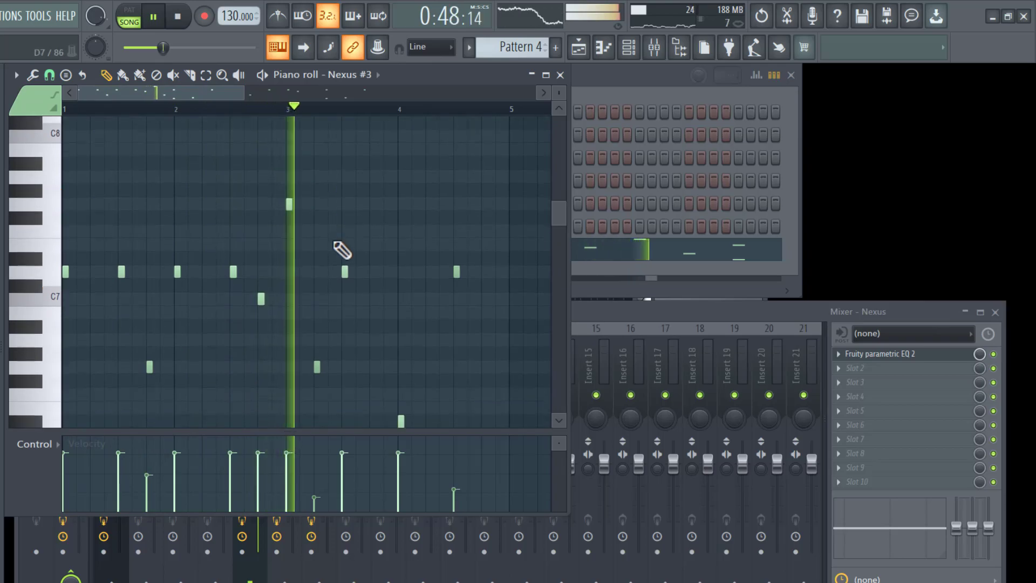
scroll(403, 262, down, 6)
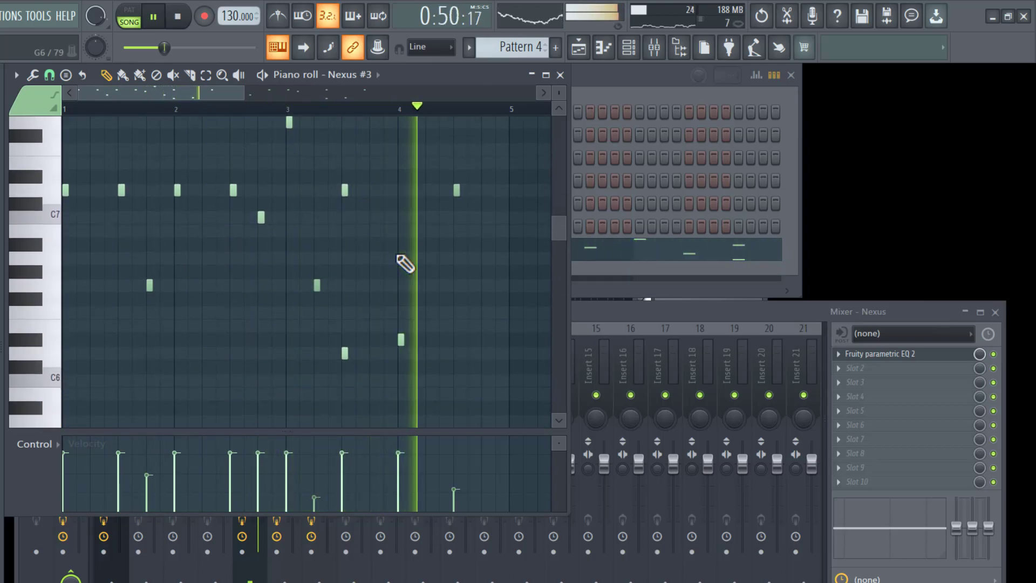
drag(153, 92, 310, 135)
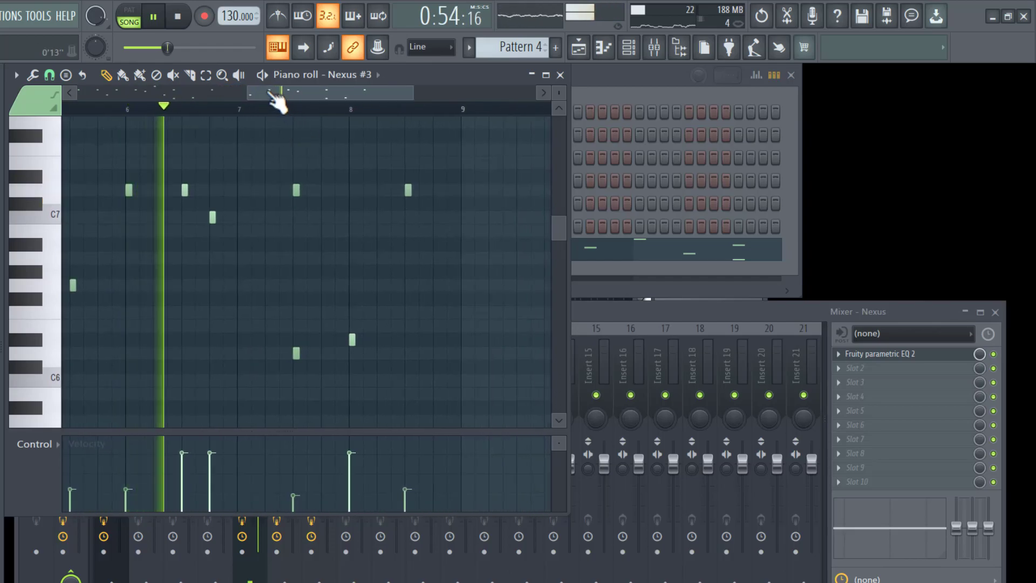
drag(299, 78, 370, 125)
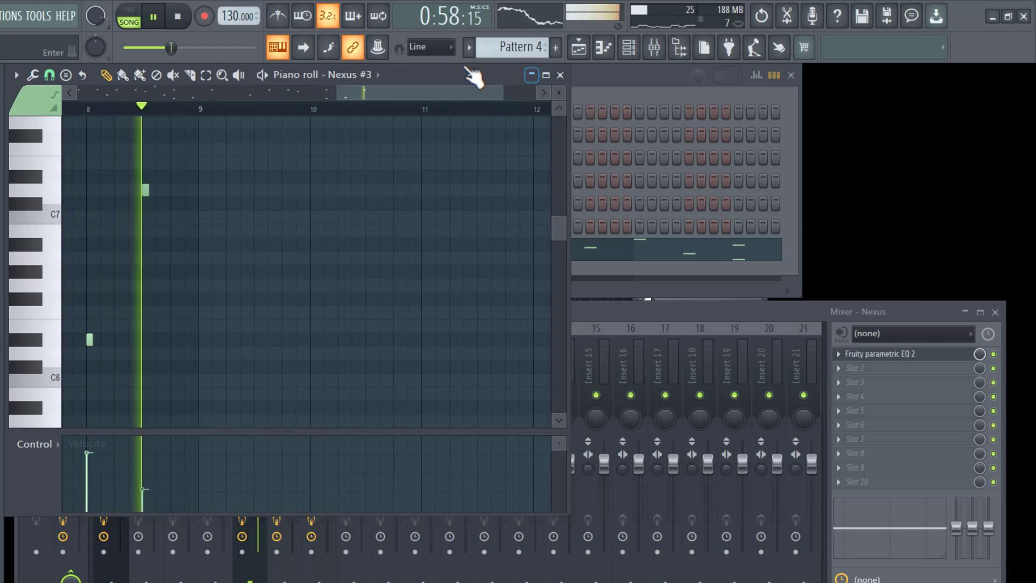
Close the piano roll, stop playback, and open the Nexus #3 instrument to view its PN Nexus Grandpiano preset.
click(560, 75)
key(space)
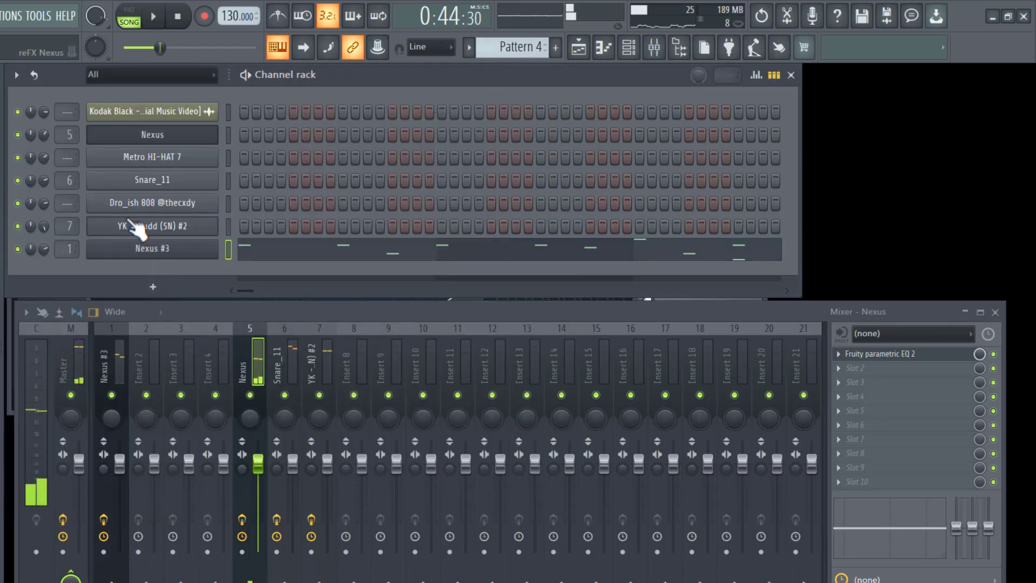
click(137, 244)
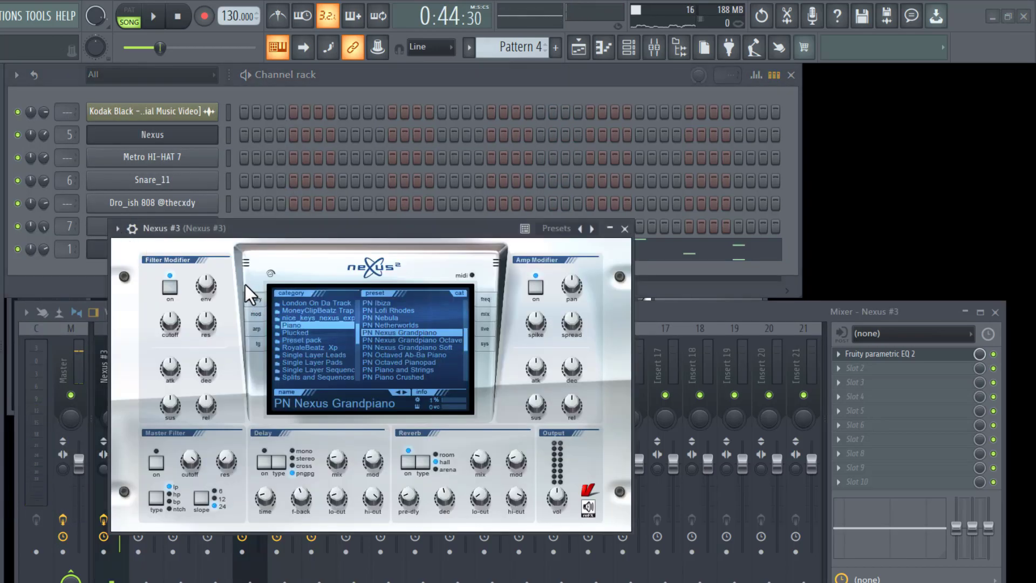